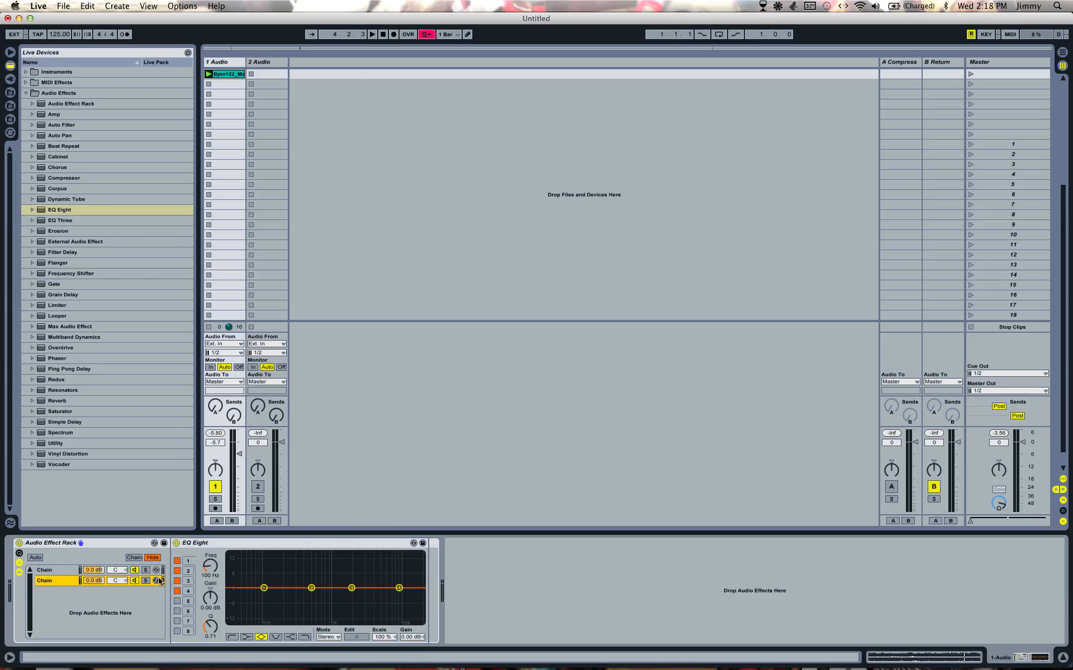
Rename the Audio Effect Rack's two chains as mid and side
{"action": "left_click", "coordinate": [62, 570]}
{"action": "key", "text": "super+r"}
{"action": "type", "text": "mid"}
{"action": "left_click", "coordinate": [47, 583]}
{"action": "key", "text": "super+r"}
{"action": "type", "text": "sid"}
Set the mid chain's EQ Eight to M/S mode
{"action": "left_click", "coordinate": [42, 572]}
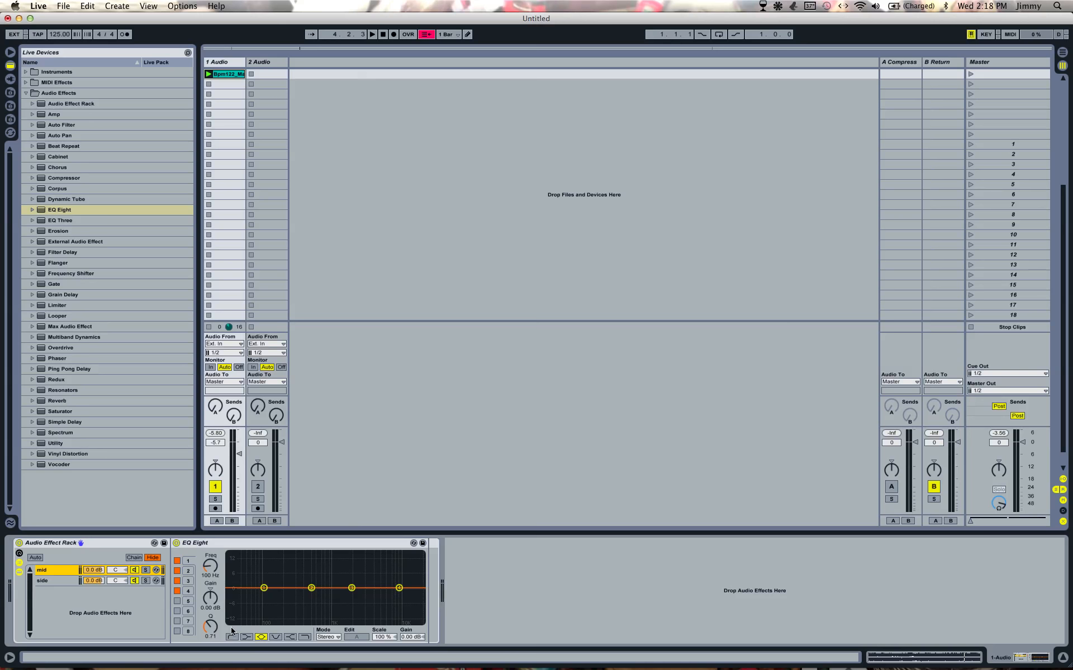
{"action": "left_click", "coordinate": [333, 638]}
{"action": "left_click", "coordinate": [332, 638]}
{"action": "left_click", "coordinate": [333, 638]}
{"action": "left_click", "coordinate": [330, 656]}
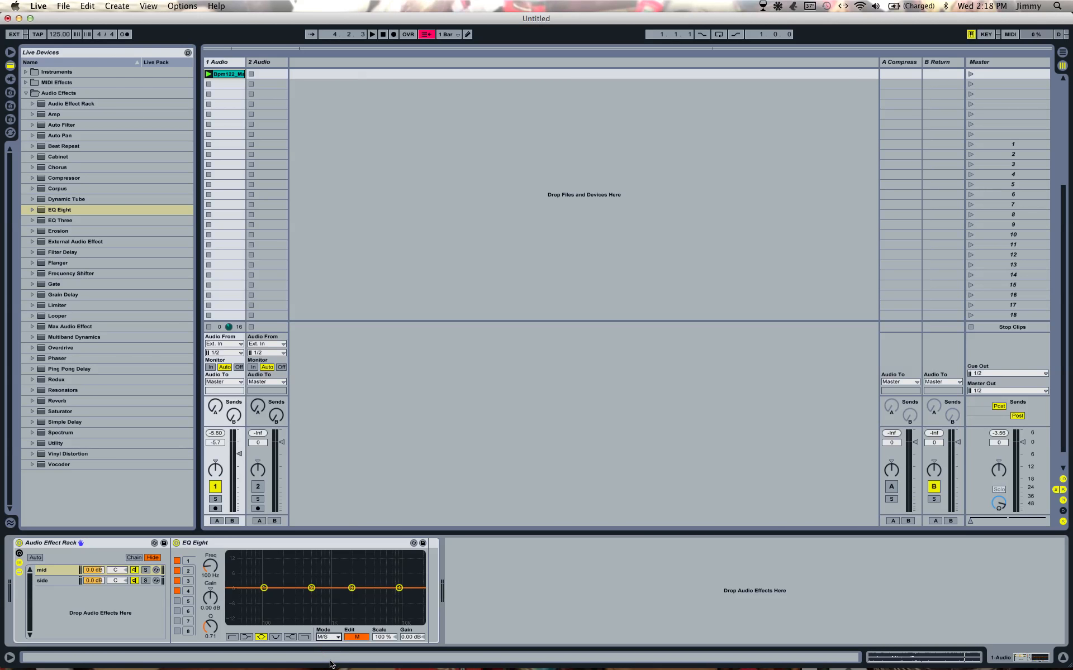
Set the side chain's EQ Eight to M/S mode and show its S curve for editing
{"action": "left_click", "coordinate": [59, 580]}
{"action": "left_click", "coordinate": [329, 638]}
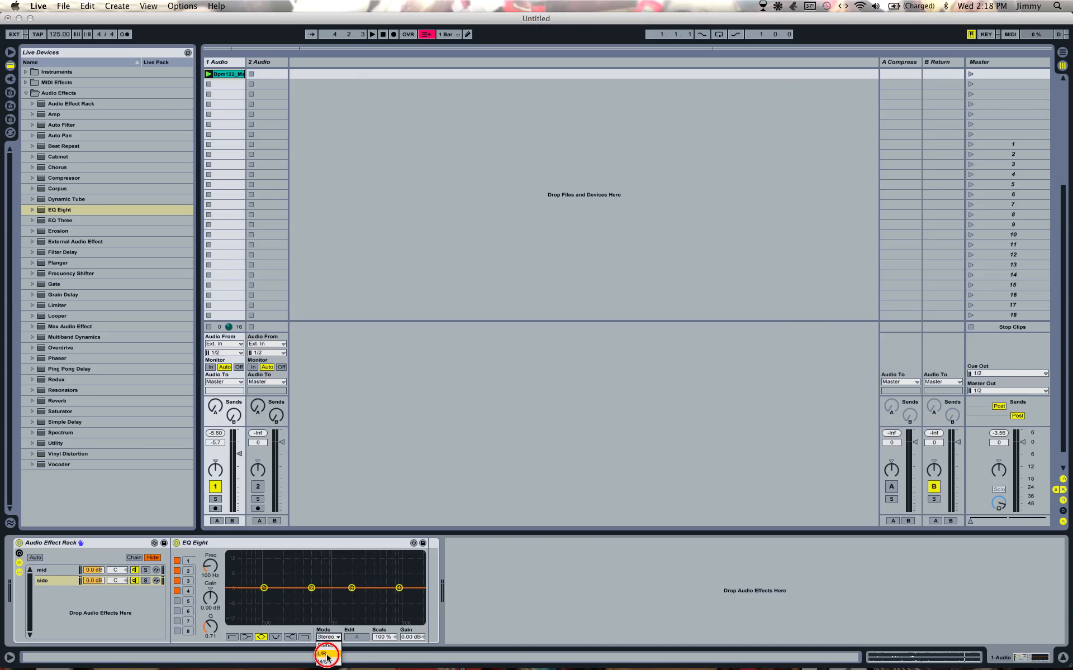
{"action": "left_click", "coordinate": [326, 661]}
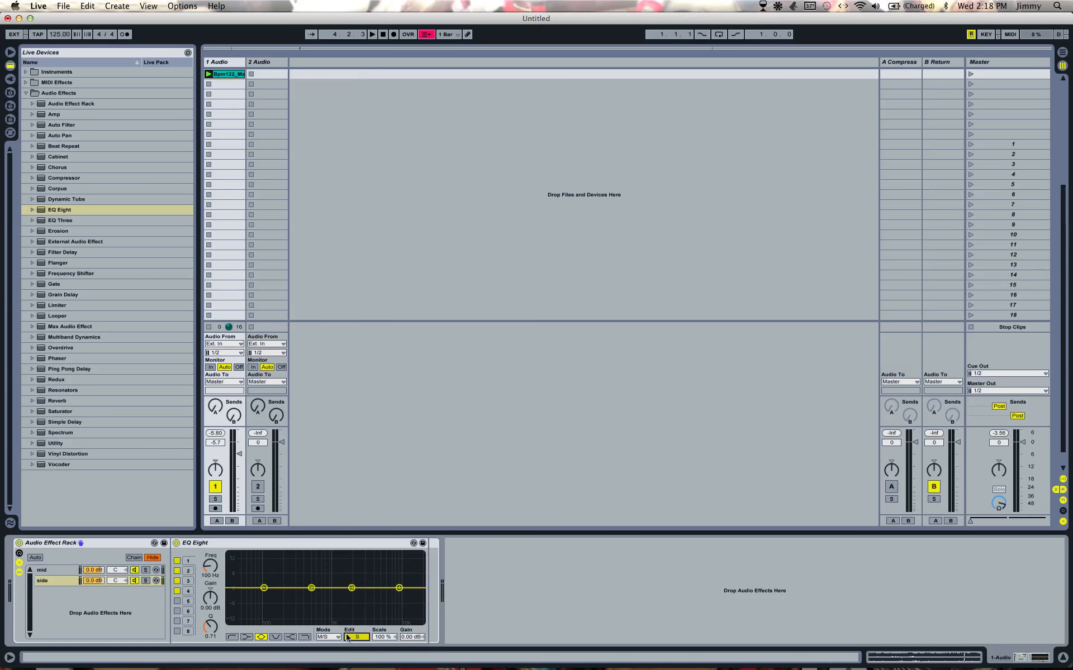
Solo the mid chain and start playback
{"action": "left_click", "coordinate": [66, 571]}
{"action": "left_click", "coordinate": [145, 570]}
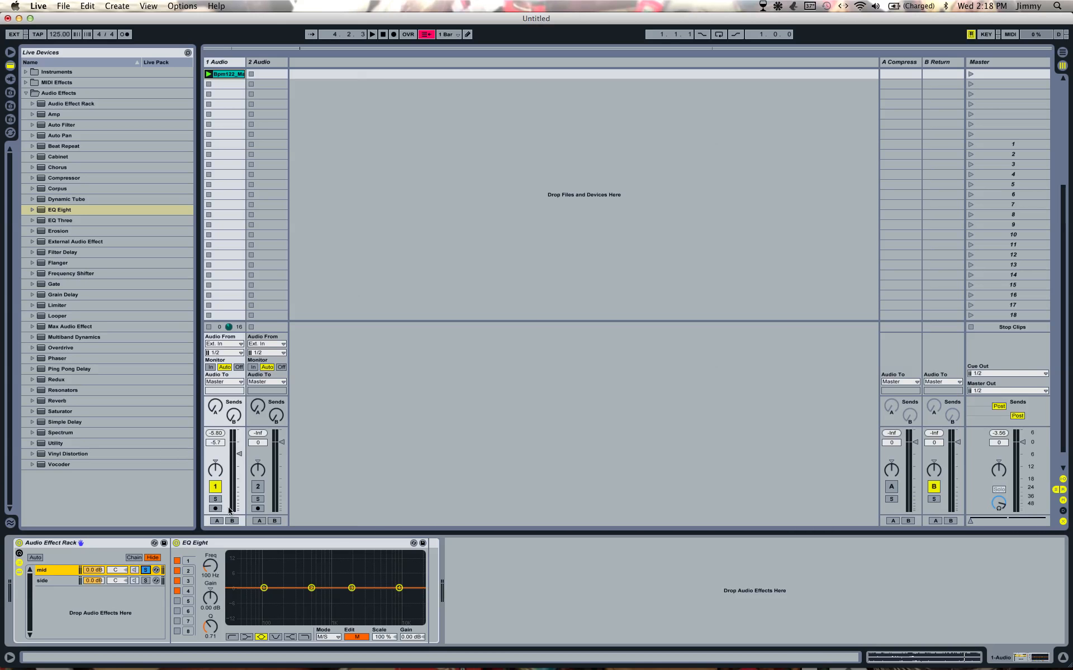
{"action": "key", "text": "space"}
Filter the side signal out of the mid chain with a band 1 low cut on the S curve at 22.0 kHz, Q 0.12
{"action": "left_click", "coordinate": [356, 637]}
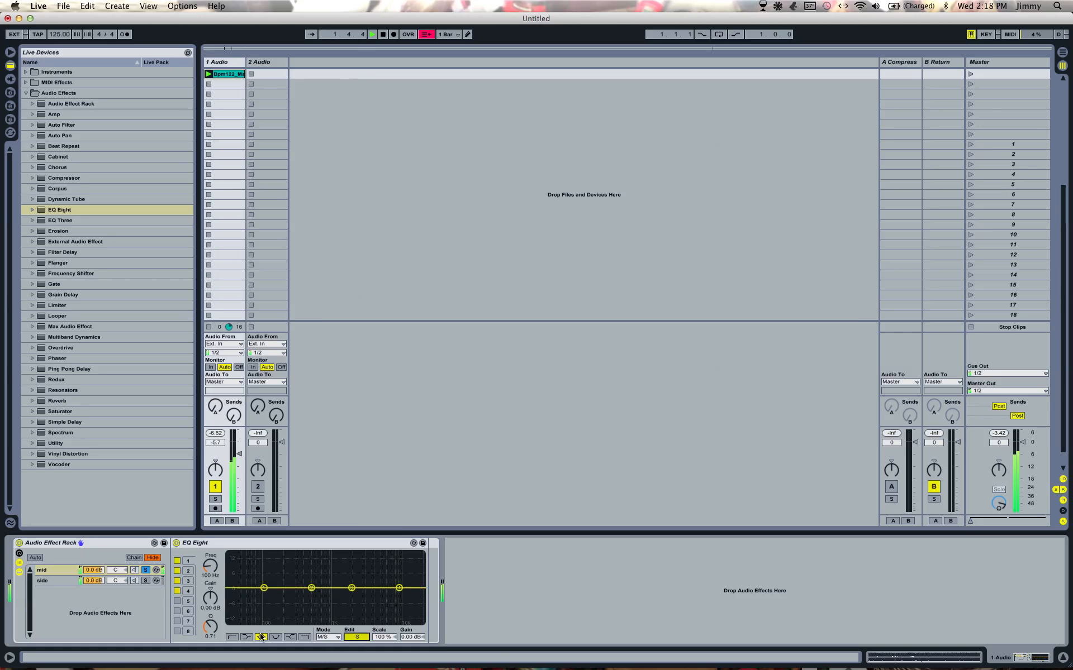
{"action": "left_click", "coordinate": [230, 636]}
{"action": "left_click_drag", "start_coordinate": [264, 596], "coordinate": [422, 619]}
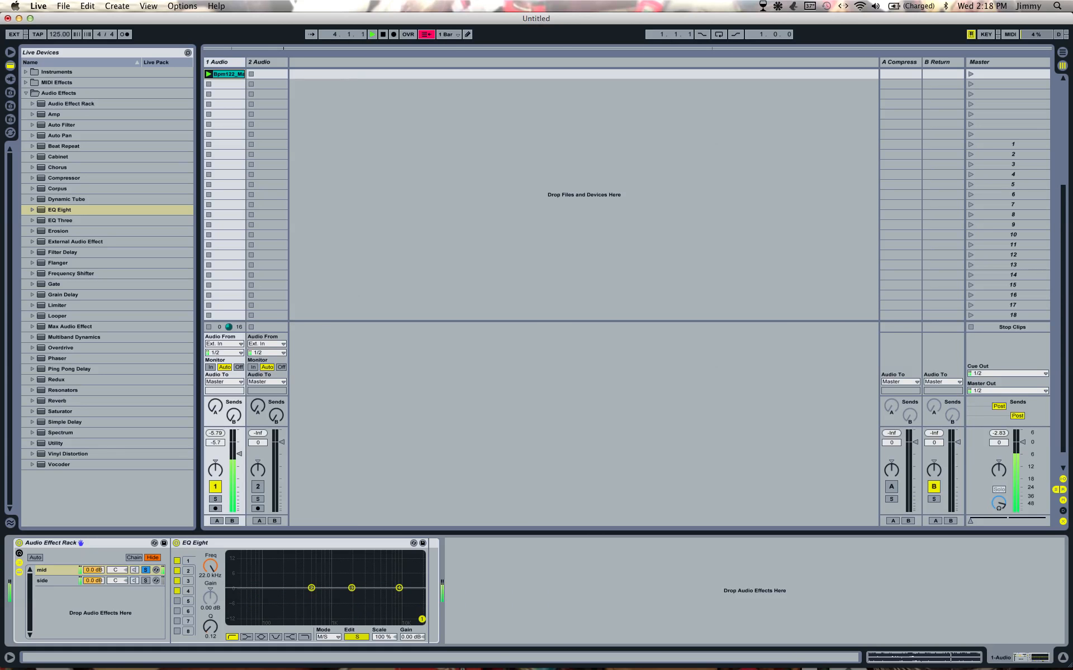
Solo the side chain and filter out its mid signal with a band 1 low cut on the M curve at 22.0 kHz, Q 0.12
{"action": "left_click", "coordinate": [145, 581]}
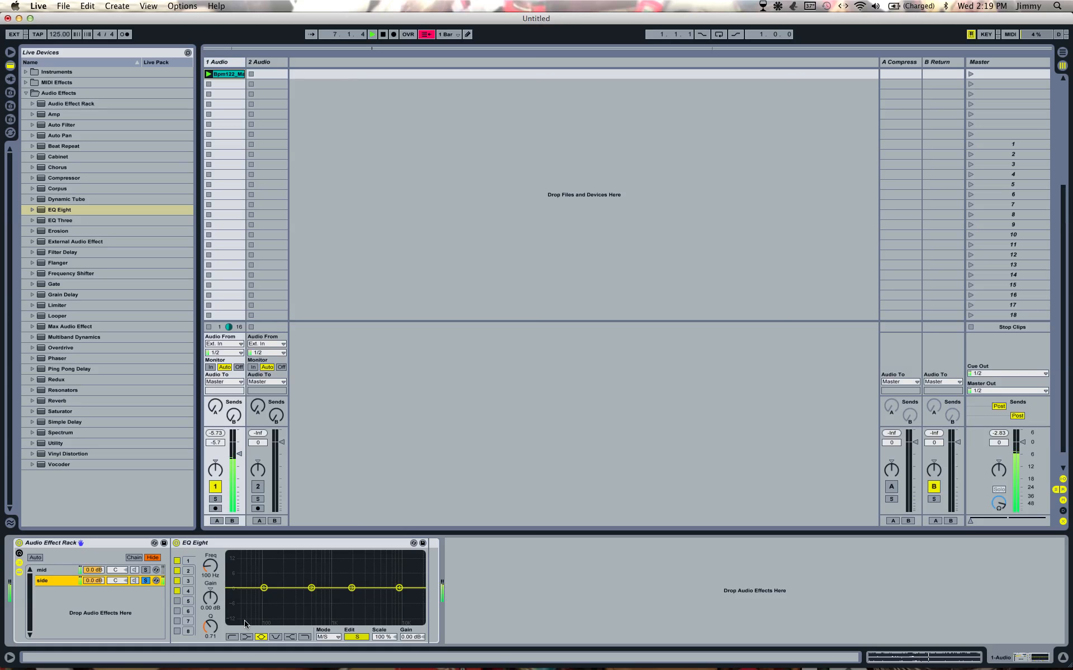
{"action": "left_click", "coordinate": [66, 569]}
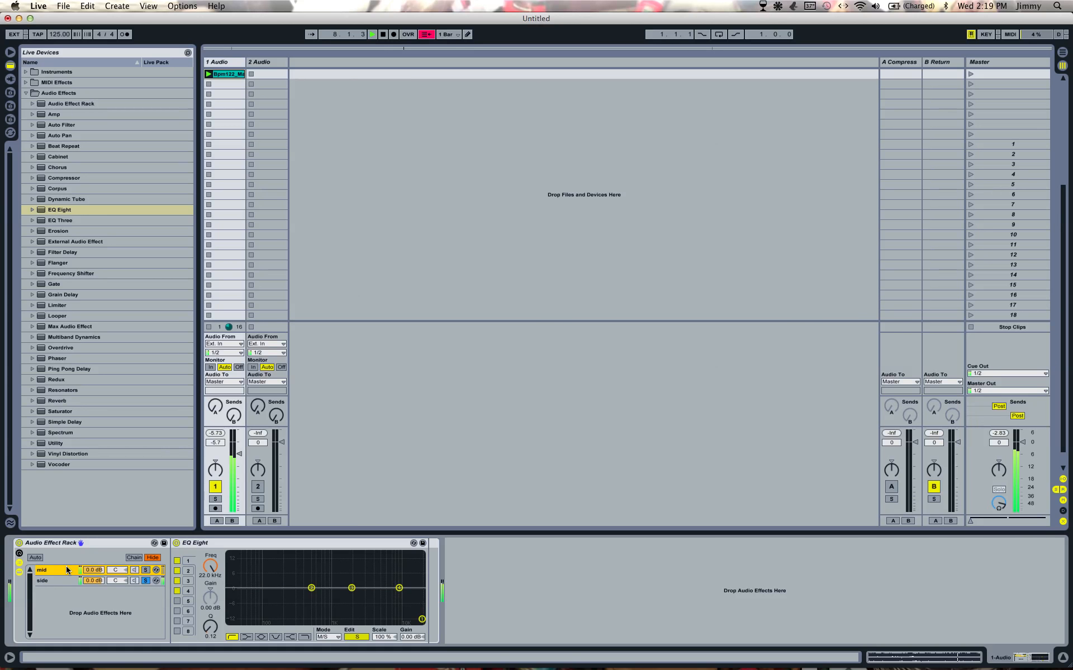
{"action": "left_click", "coordinate": [355, 638]}
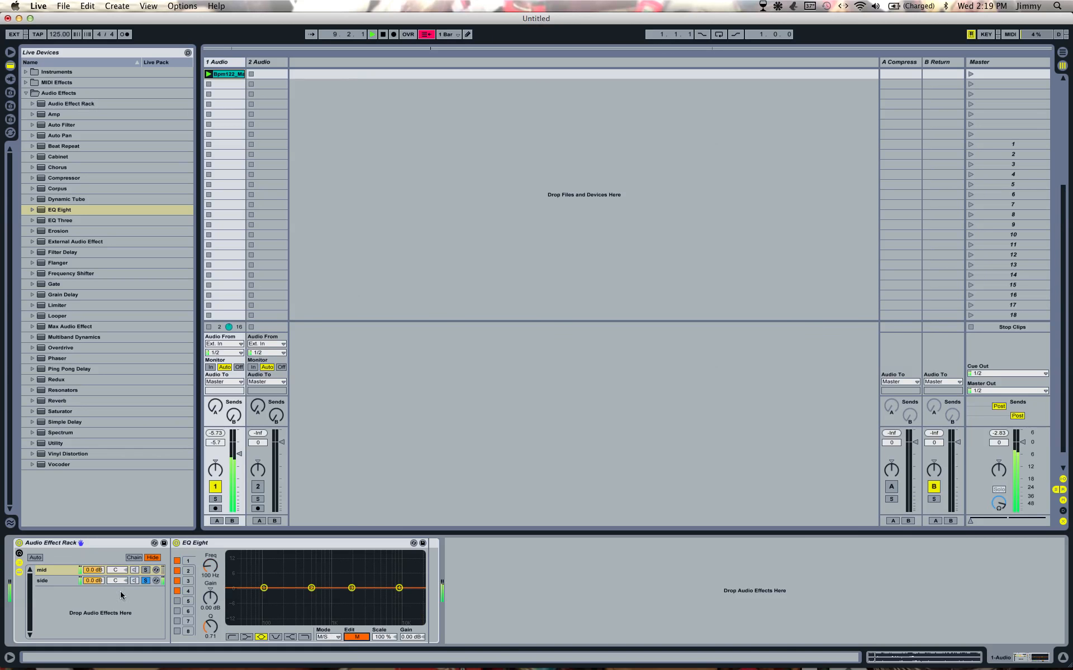
{"action": "left_click", "coordinate": [61, 582]}
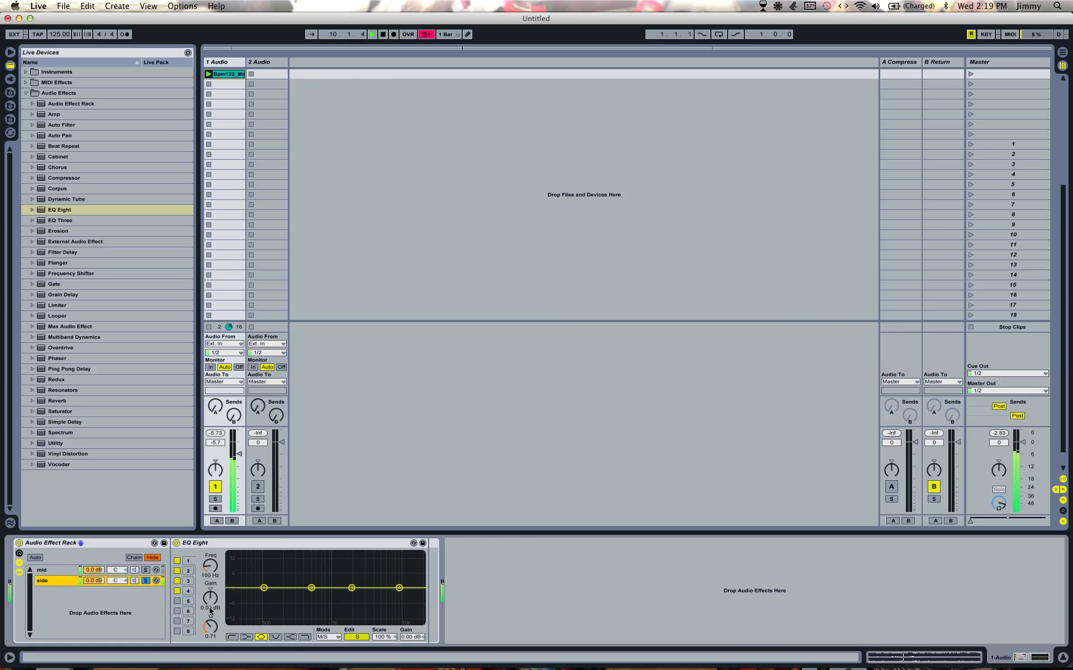
{"action": "left_click", "coordinate": [358, 637]}
{"action": "left_click", "coordinate": [233, 637]}
{"action": "left_click_drag", "start_coordinate": [263, 588], "coordinate": [422, 618]}
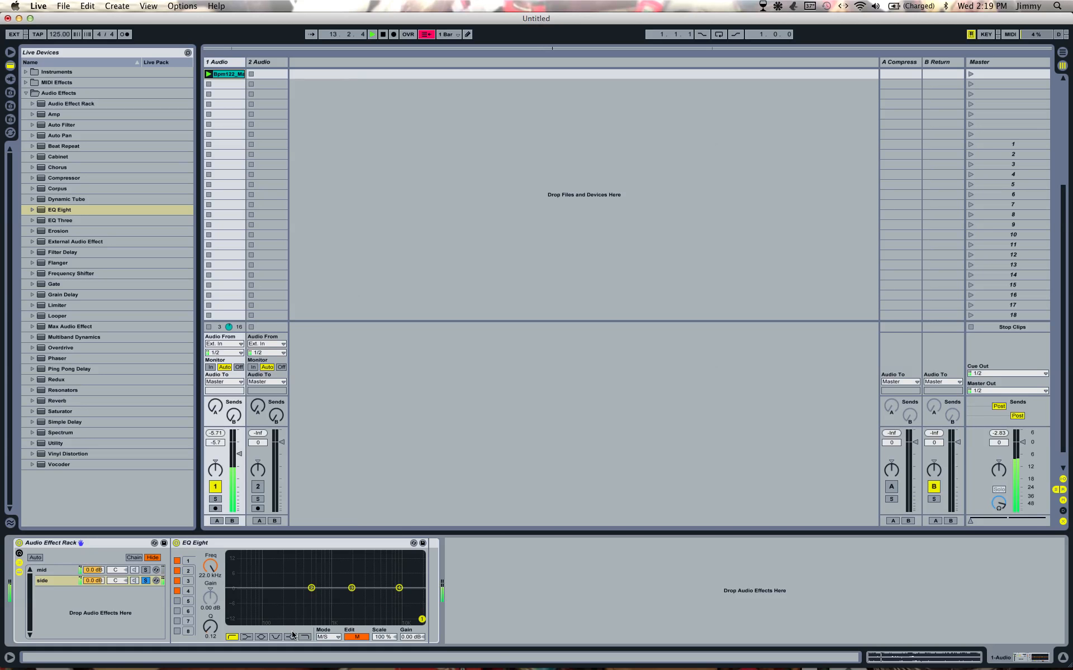
On the side chain's S curve, make band 1 a low cut at about 235 Hz with Q about 0.55
{"action": "left_click", "coordinate": [348, 637]}
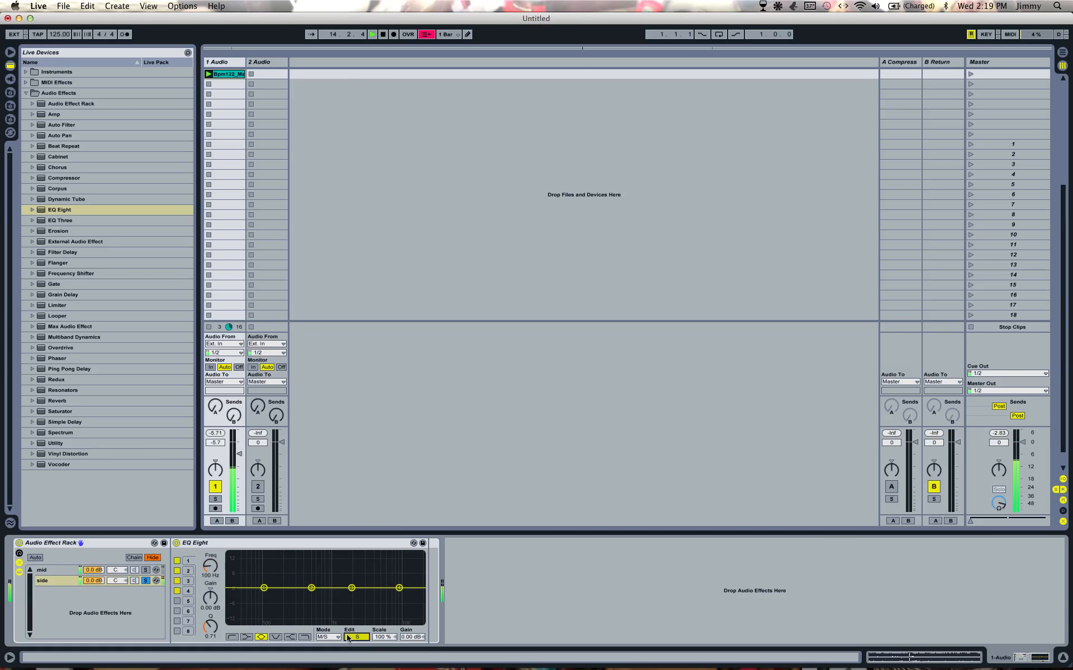
{"action": "left_click", "coordinate": [232, 637]}
{"action": "left_click", "coordinate": [263, 590]}
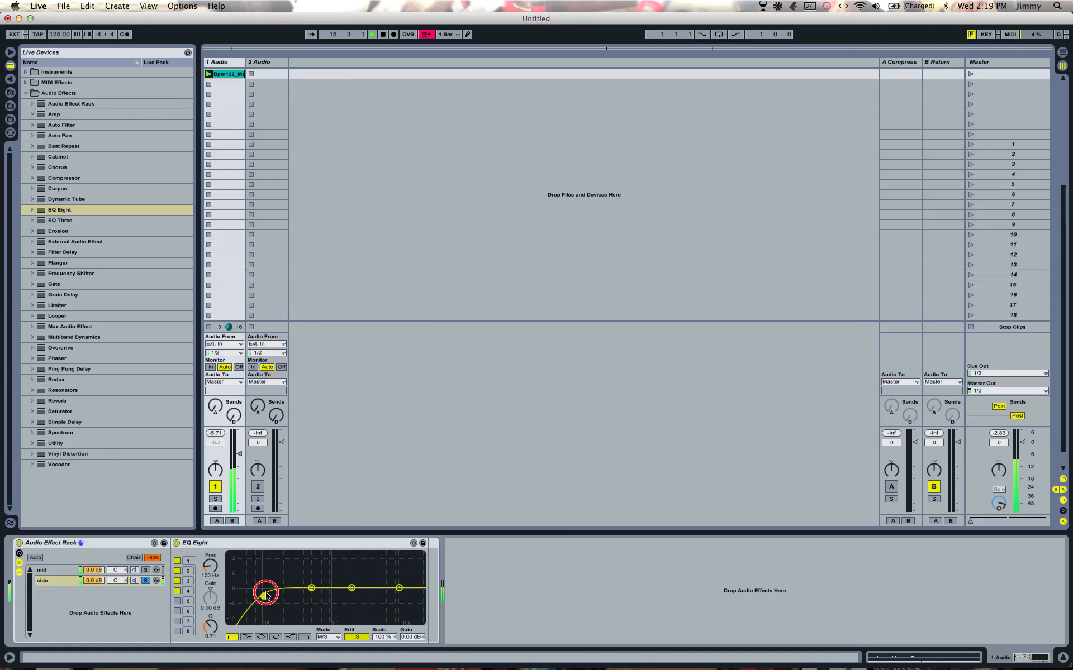
{"action": "left_click_drag", "start_coordinate": [270, 598], "coordinate": [289, 601]}
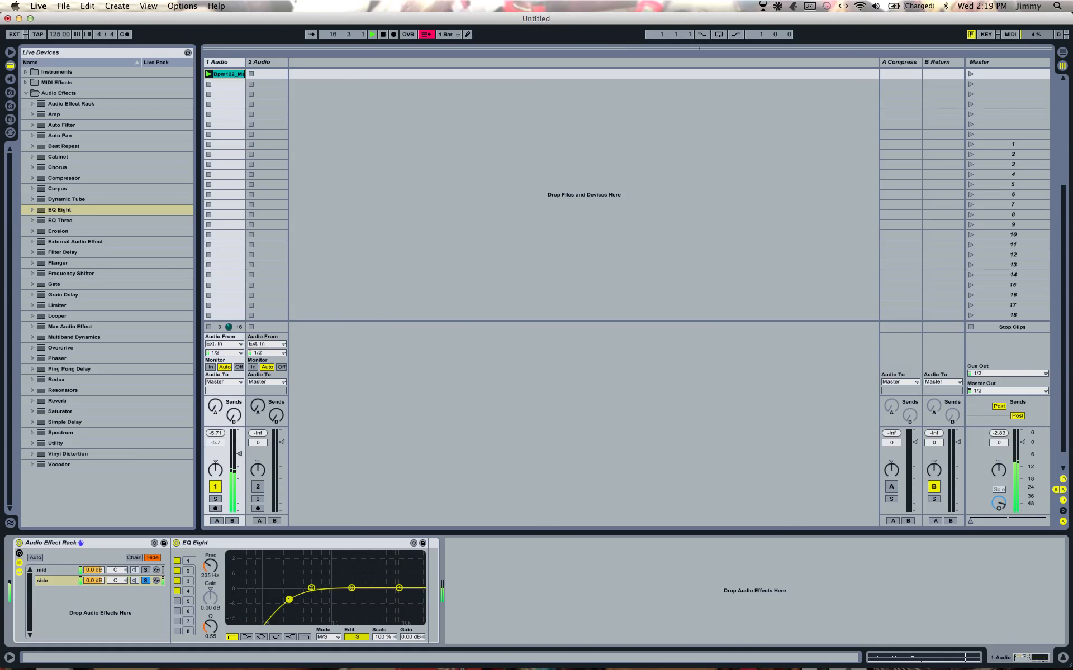
On the side chain's S curve, make band 3 a high shelf at about 4.19 kHz, +1.23 dB, and raise band 4 to about 7.71 kHz, +5.66 dB
{"action": "left_click_drag", "start_coordinate": [351, 588], "coordinate": [373, 586]}
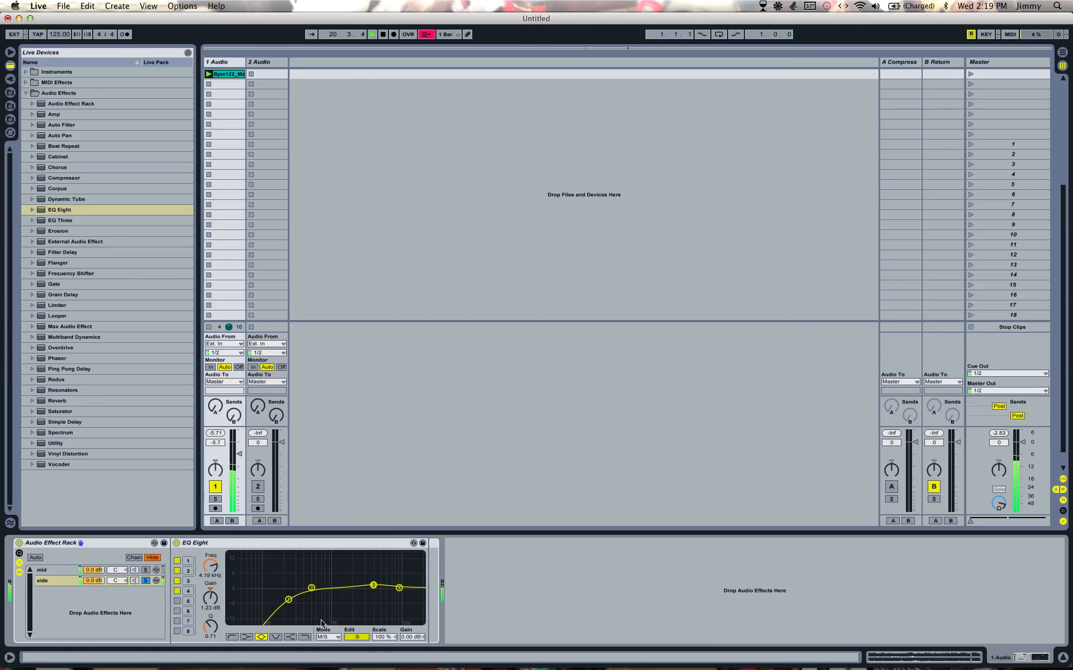
{"action": "left_click", "coordinate": [290, 637]}
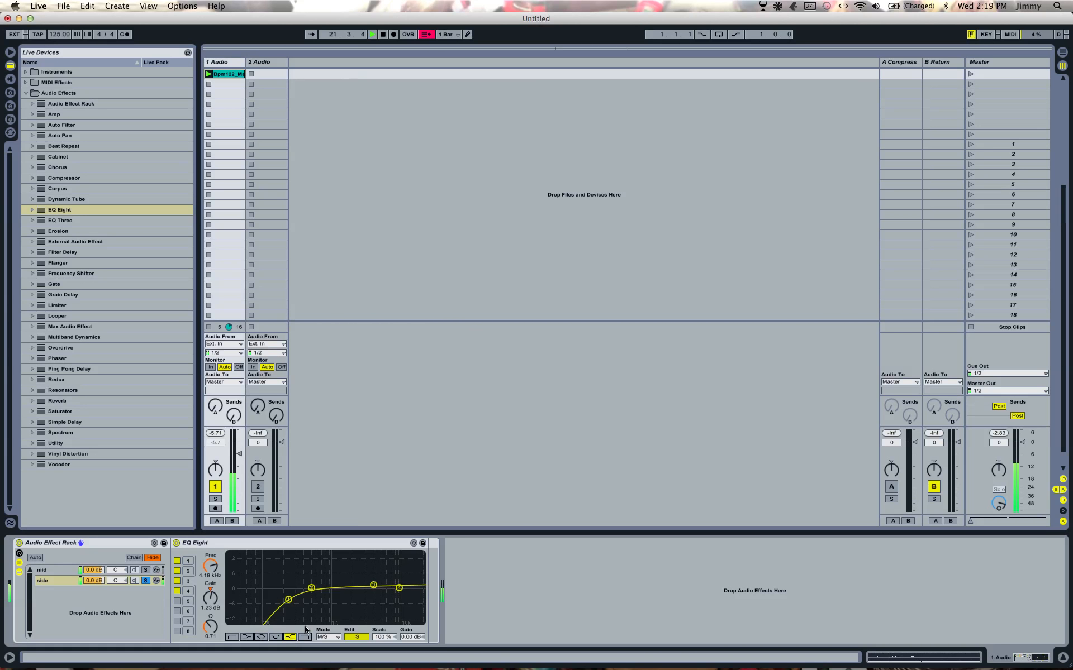
{"action": "mouse_move", "coordinate": [395, 590]}
{"action": "left_mouse_down"}
{"action": "mouse_move", "coordinate": [401, 577]}
{"action": "mouse_move", "coordinate": [391, 575]}
{"action": "left_mouse_up"}
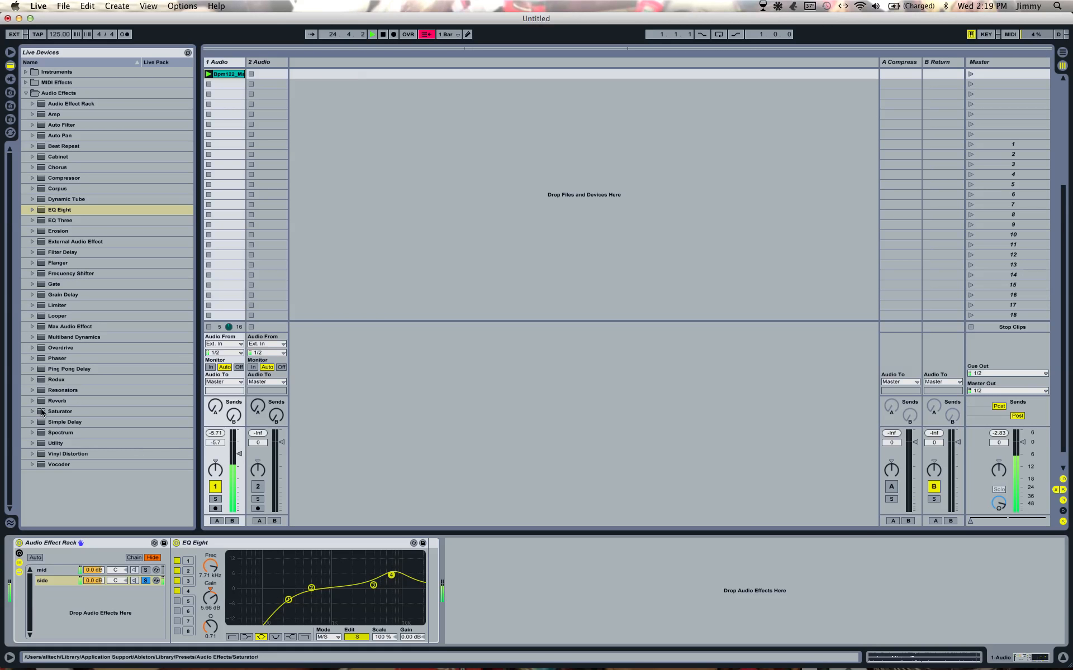
Add a Saturator with about 4.57 dB drive and a Compressor after the side chain's EQ Eight
{"action": "left_click_drag", "start_coordinate": [42, 413], "coordinate": [442, 564]}
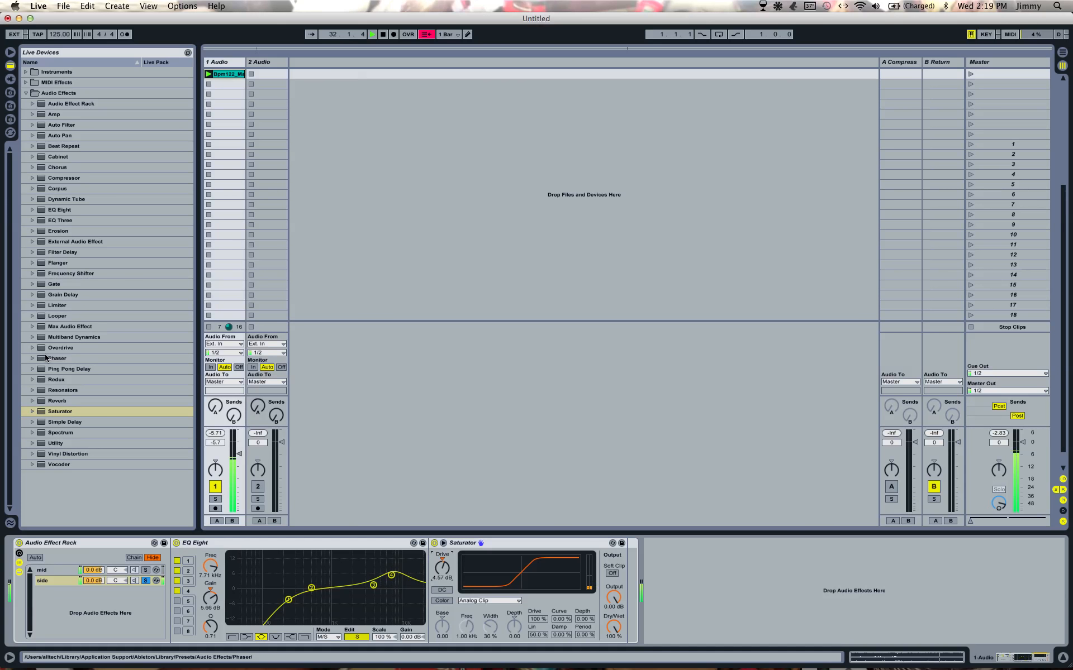
{"action": "left_click_drag", "start_coordinate": [46, 178], "coordinate": [621, 570]}
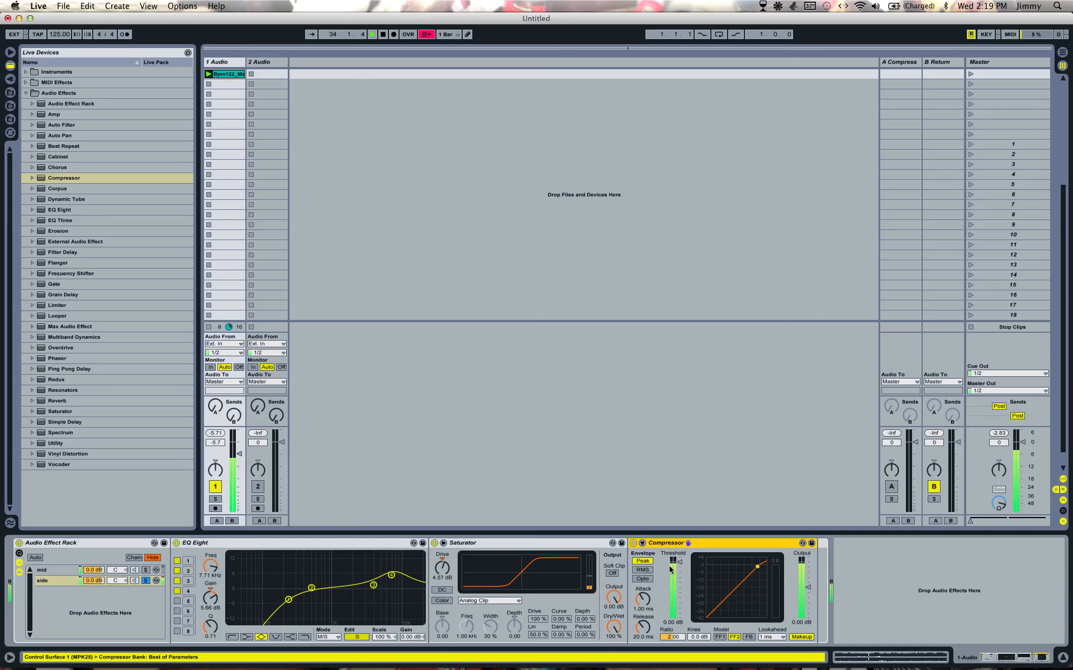
Set the Compressor to RMS with about 0.51 ms attack, lower its threshold, turn off Makeup and adjust its output level
{"action": "left_click", "coordinate": [642, 569]}
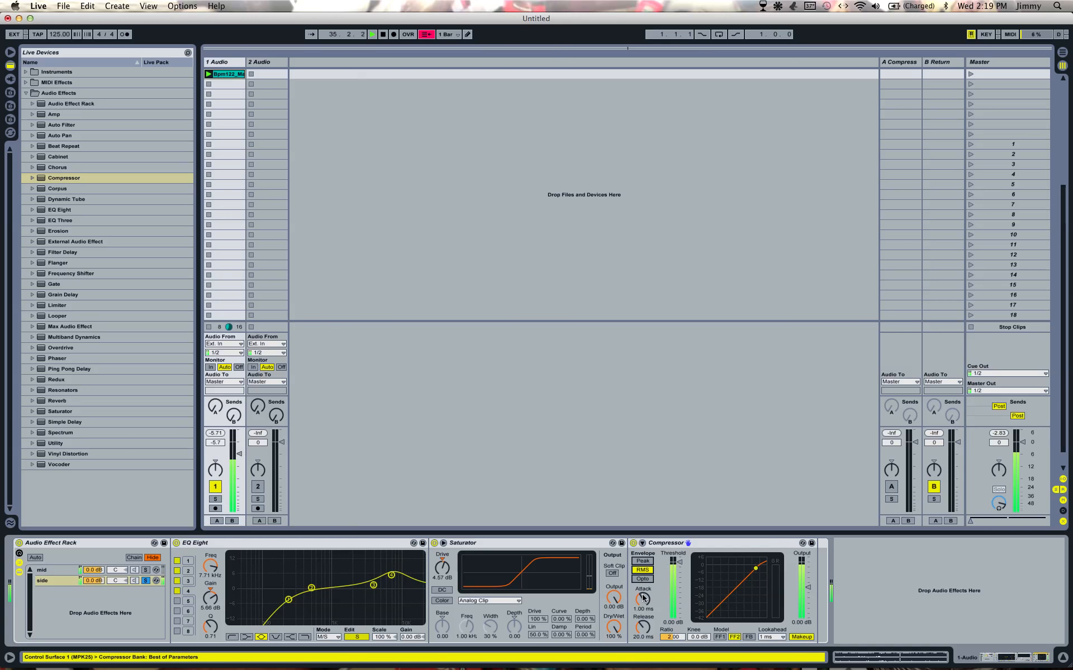
{"action": "left_click_drag", "start_coordinate": [643, 599], "coordinate": [643, 603]}
{"action": "left_click", "coordinate": [643, 626]}
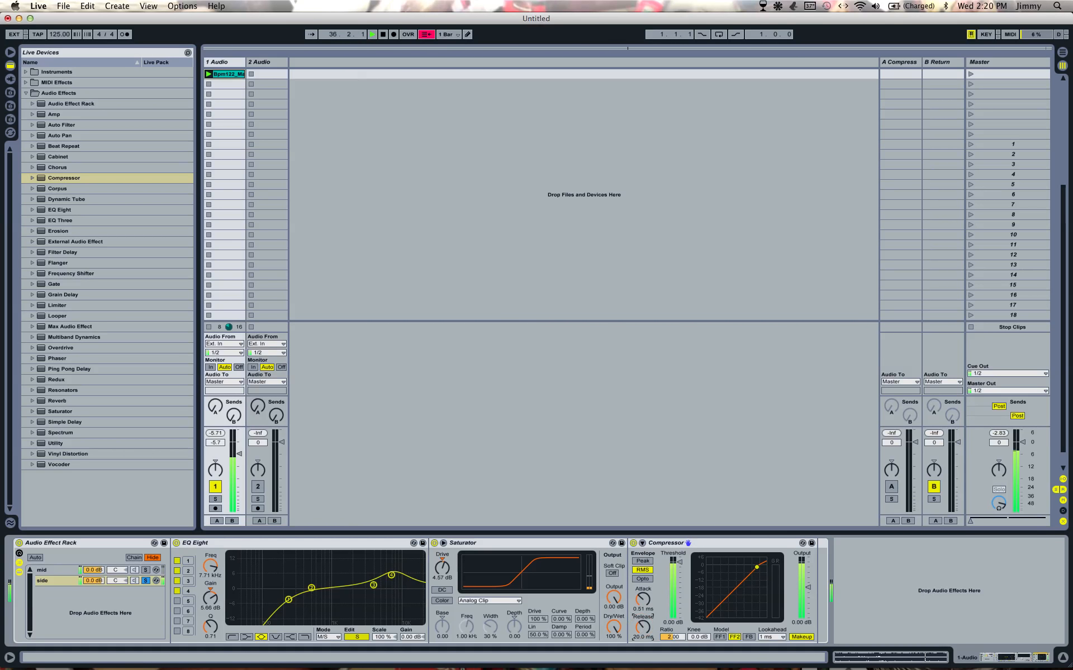
{"action": "left_click_drag", "start_coordinate": [679, 562], "coordinate": [679, 577]}
{"action": "left_click_drag", "start_coordinate": [807, 587], "coordinate": [807, 592]}
{"action": "left_click", "coordinate": [801, 637]}
{"action": "left_click_drag", "start_coordinate": [807, 594], "coordinate": [807, 586]}
Solo the mid chain and make band 1 of its M curve a high cut at about 6.87 kHz, Q about 0.65
{"action": "left_click", "coordinate": [146, 571]}
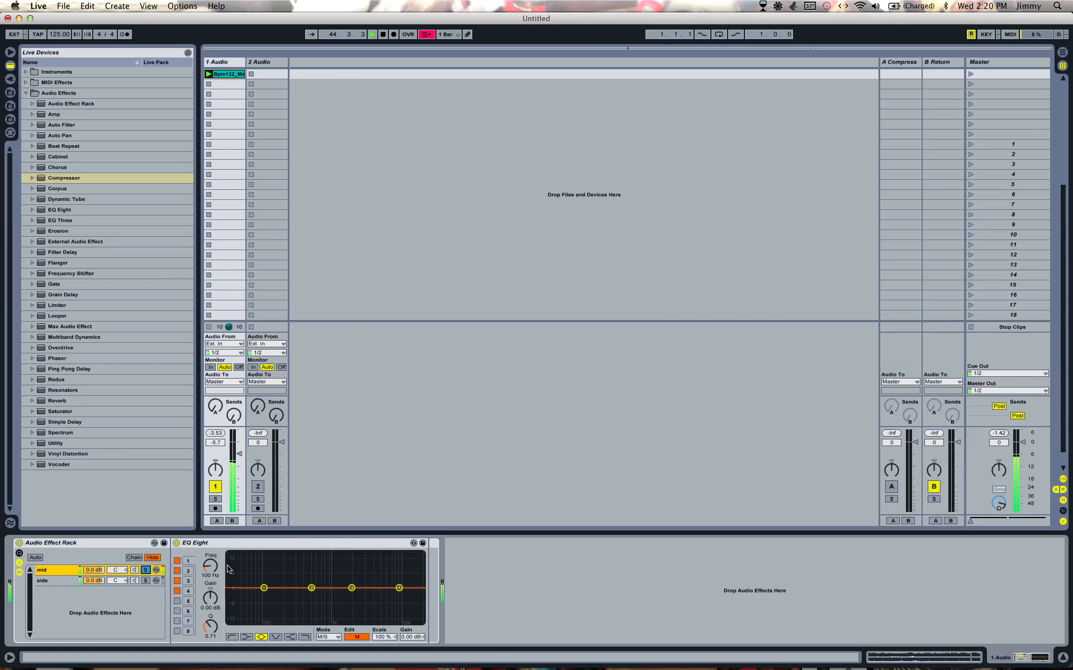
{"action": "left_click", "coordinate": [305, 637]}
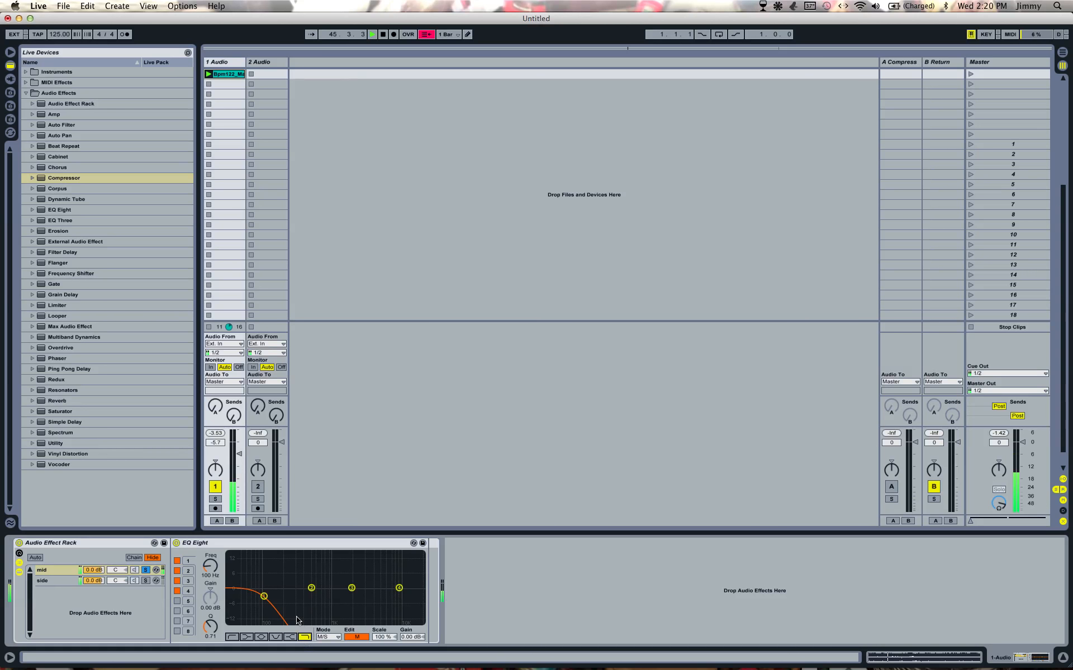
{"action": "left_click_drag", "start_coordinate": [265, 593], "coordinate": [388, 597]}
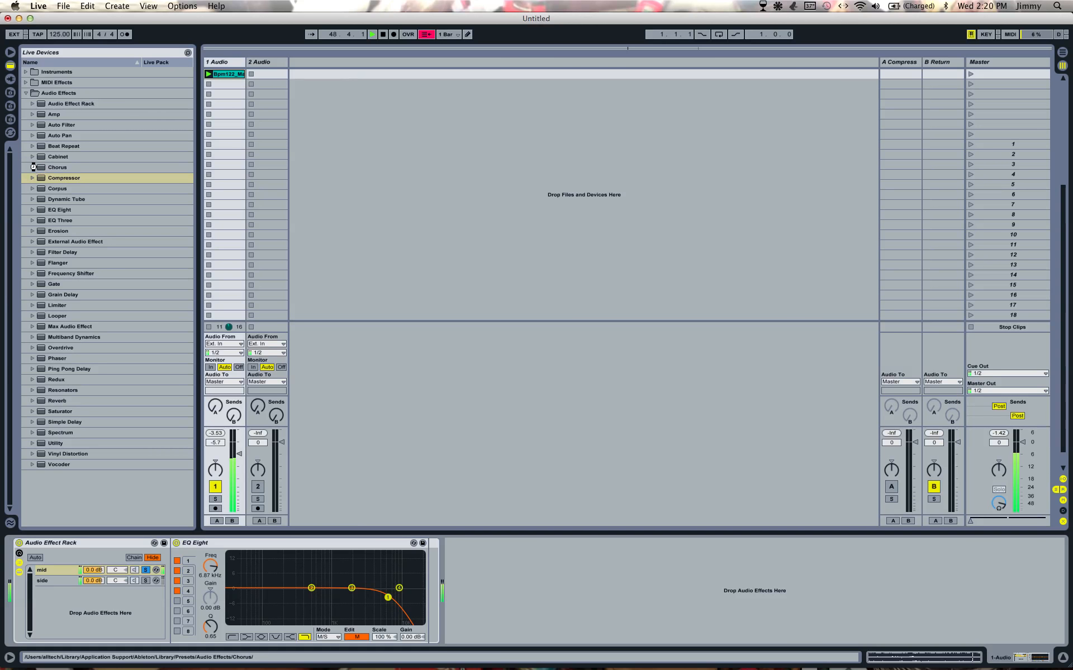
Add the Corpus preset Kick Tight after the mid chain's EQ Eight
{"action": "left_click", "coordinate": [33, 167]}
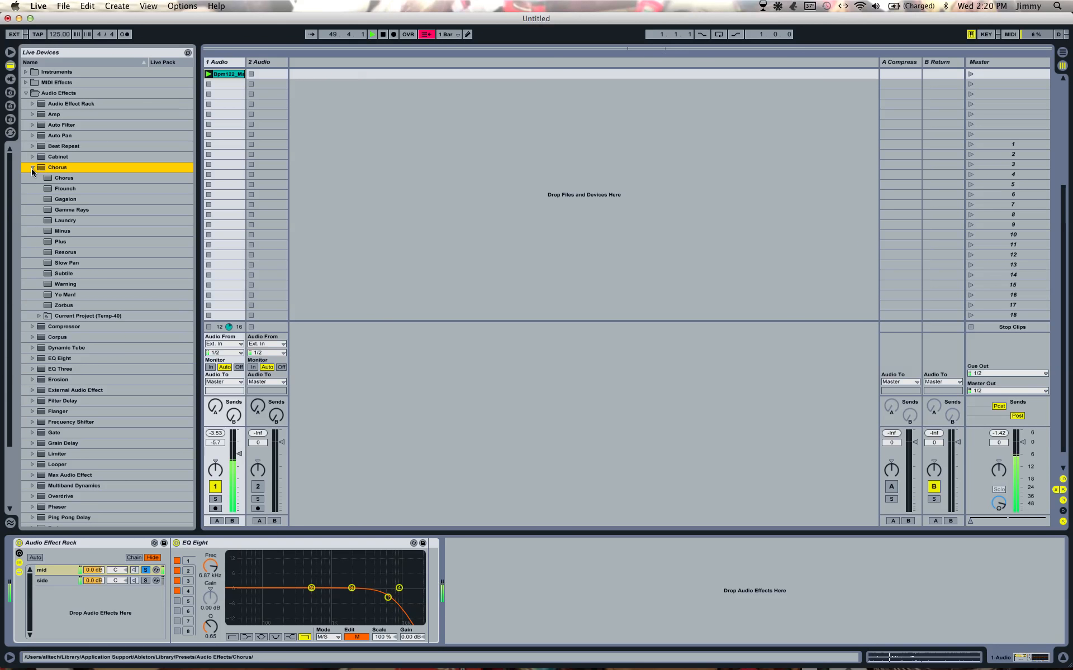
{"action": "left_click", "coordinate": [33, 167]}
{"action": "left_click", "coordinate": [32, 189]}
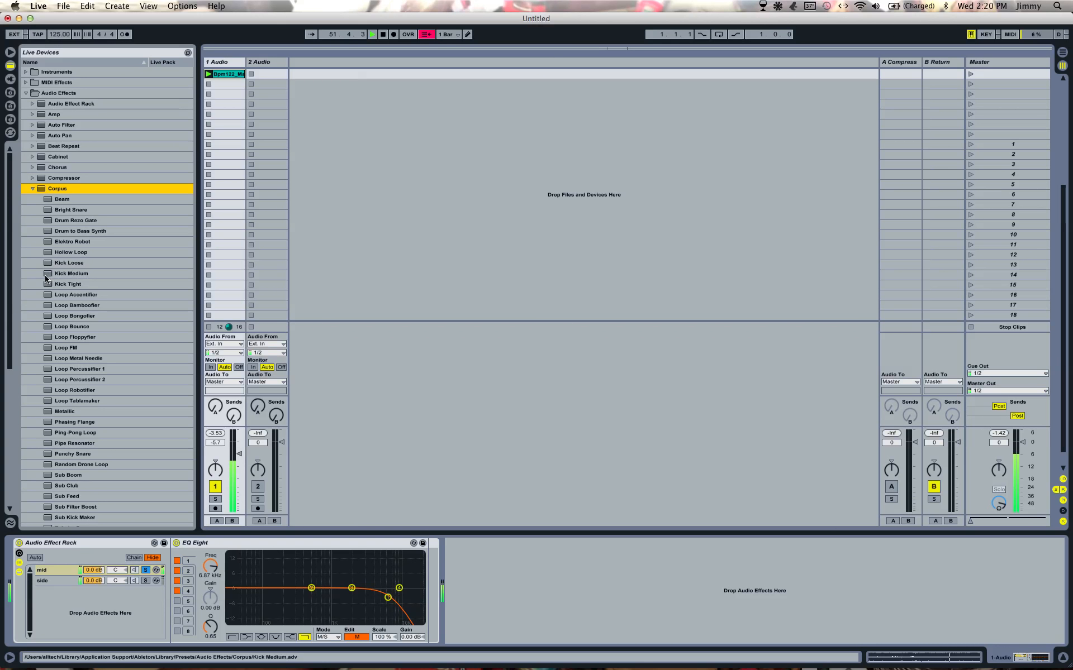
{"action": "left_click_drag", "start_coordinate": [49, 286], "coordinate": [415, 585]}
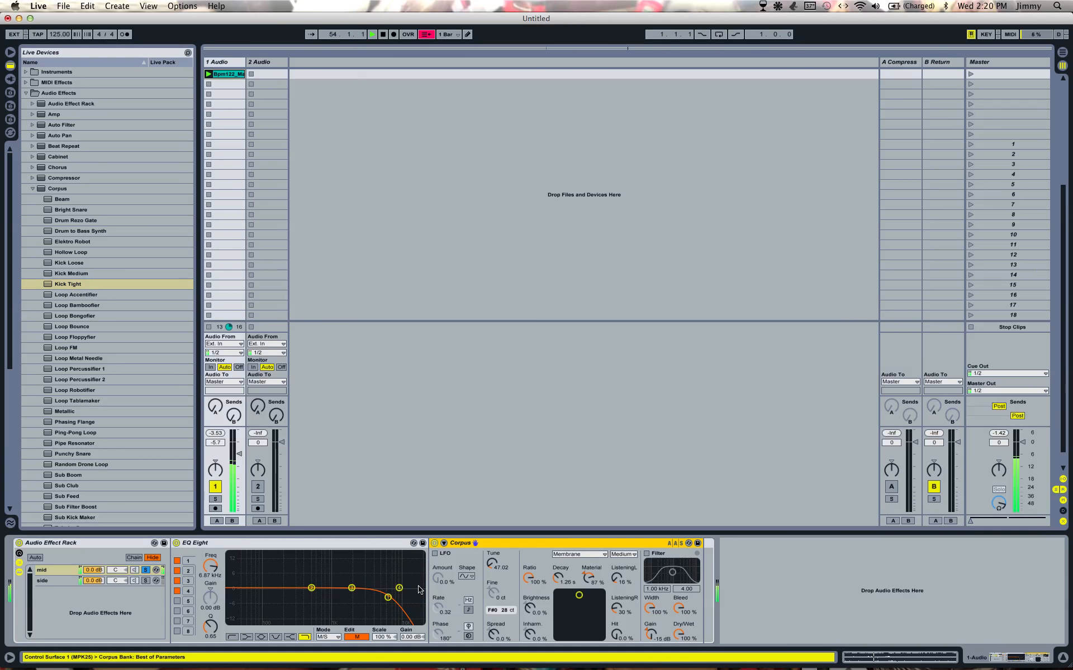
Set the Corpus Dry/Wet to 75 % and compare the sound with Corpus bypassed and enabled
{"action": "left_click", "coordinate": [679, 635]}
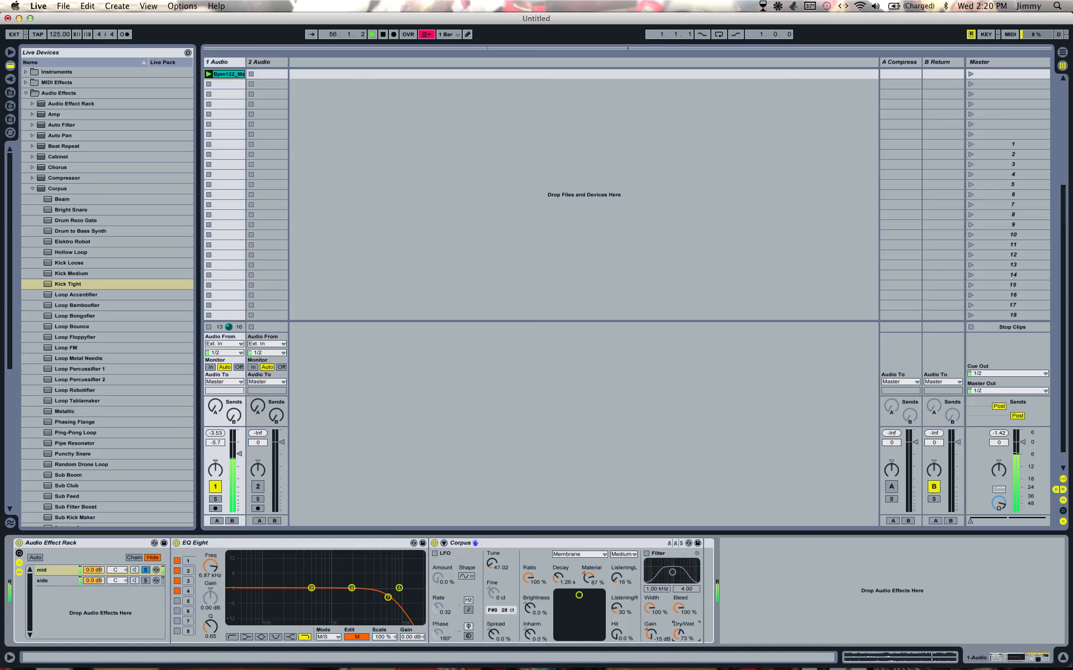
{"action": "left_click_drag", "start_coordinate": [679, 635], "coordinate": [680, 634]}
{"action": "left_click", "coordinate": [435, 545]}
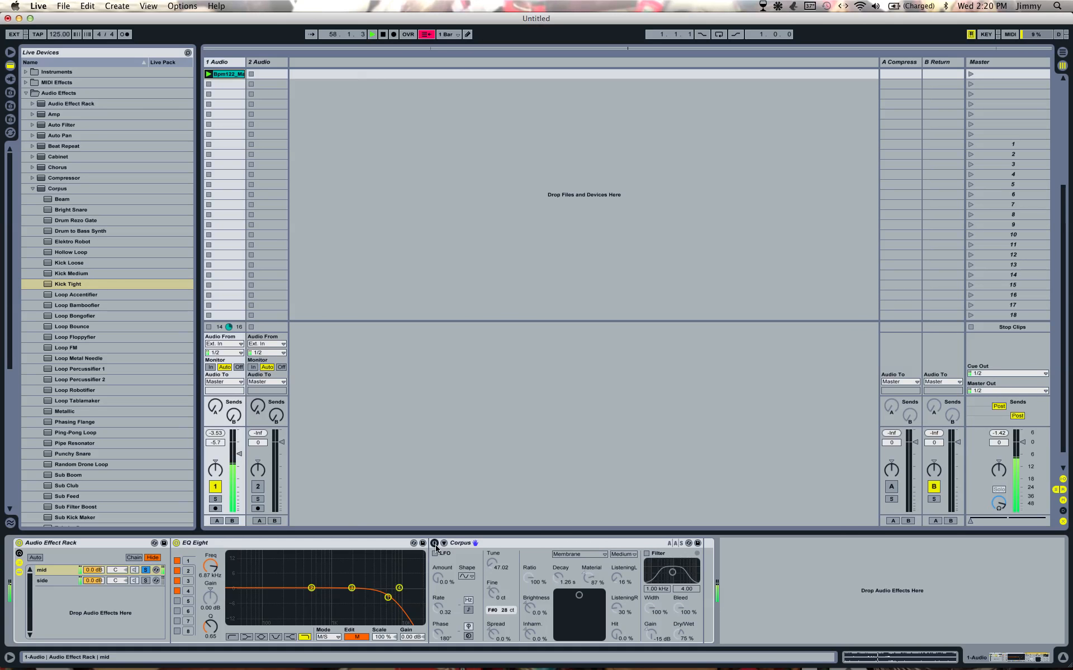
{"action": "left_click", "coordinate": [435, 545]}
Unsolo the mid chain and compare the full mix with the Audio Effect Rack bypassed and enabled, leaving it on
{"action": "left_click", "coordinate": [146, 571]}
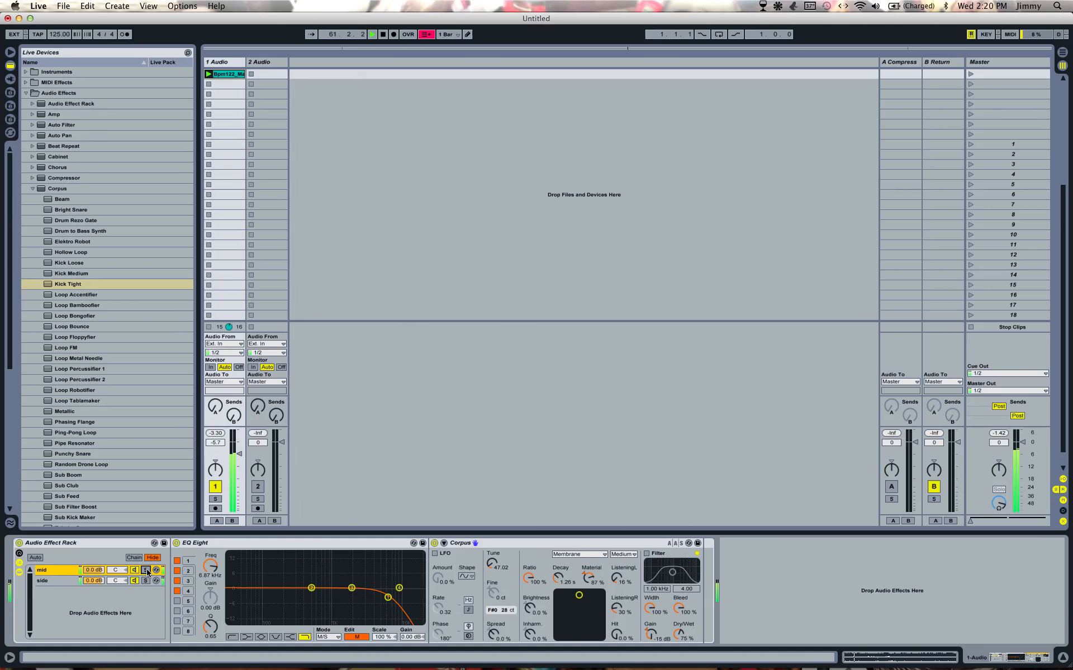
{"action": "left_click", "coordinate": [19, 544]}
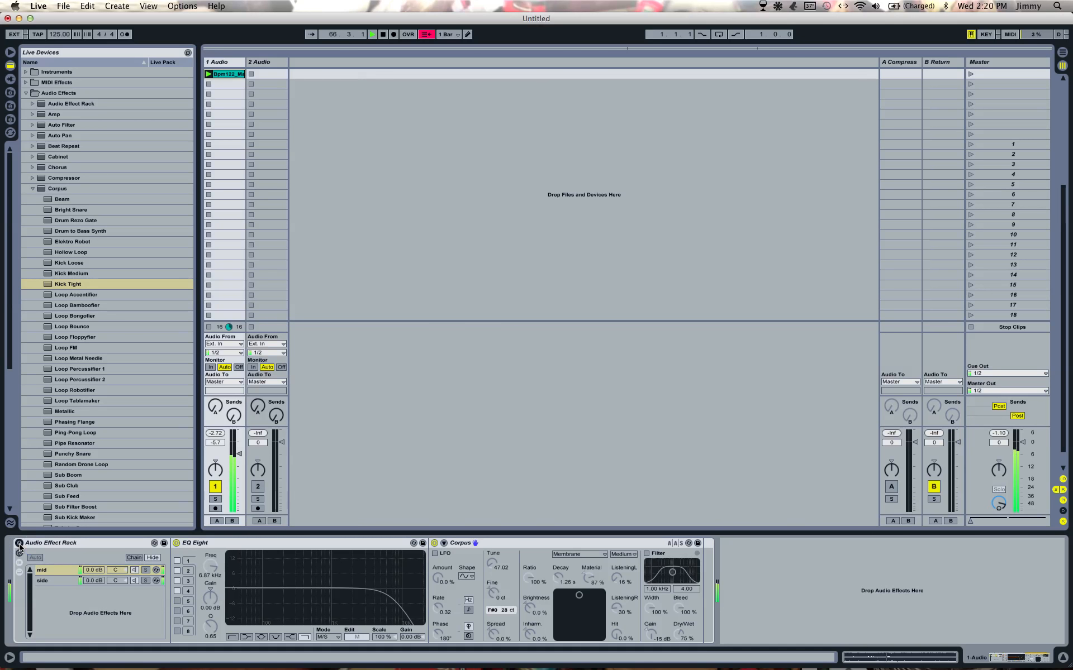
{"action": "left_click", "coordinate": [19, 544]}
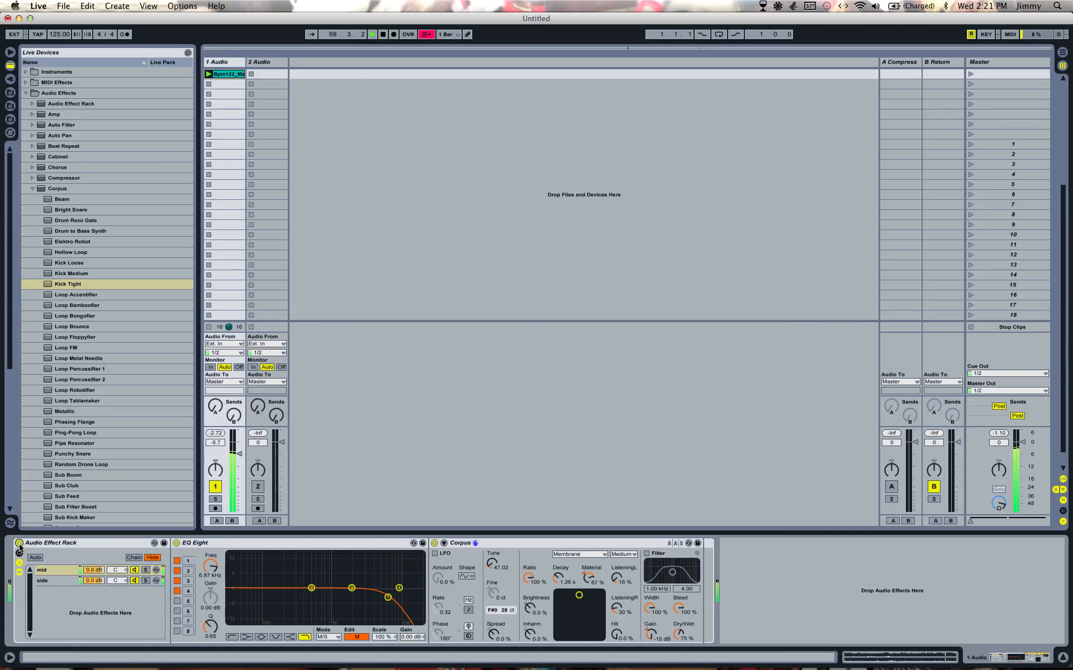
{"action": "left_click", "coordinate": [19, 544]}
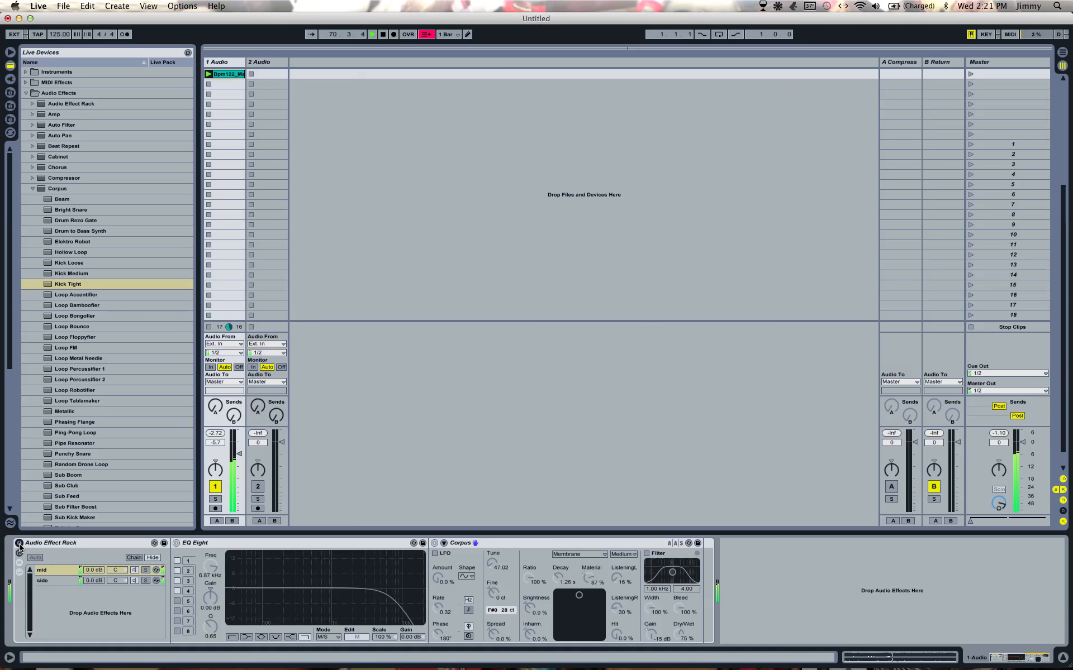
{"action": "left_click", "coordinate": [19, 543]}
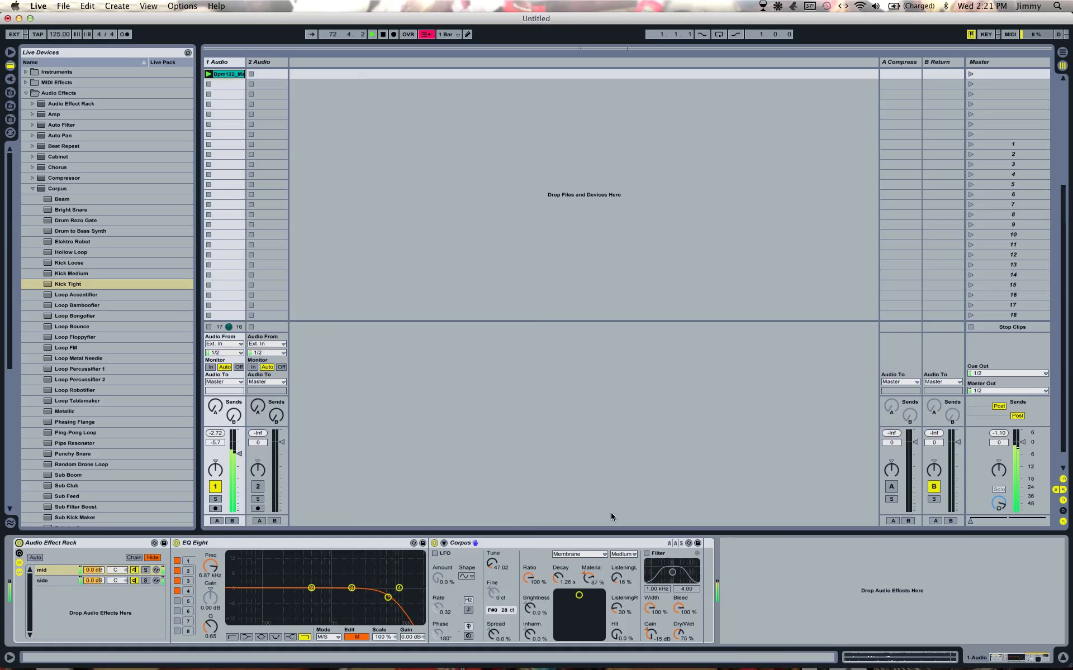
Add the Spectrum preset Accurate Fast after the Audio Effect Rack on track 1 and enlarge its expanded spectrum display
{"action": "left_click", "coordinate": [10, 66]}
{"action": "left_click", "coordinate": [26, 93]}
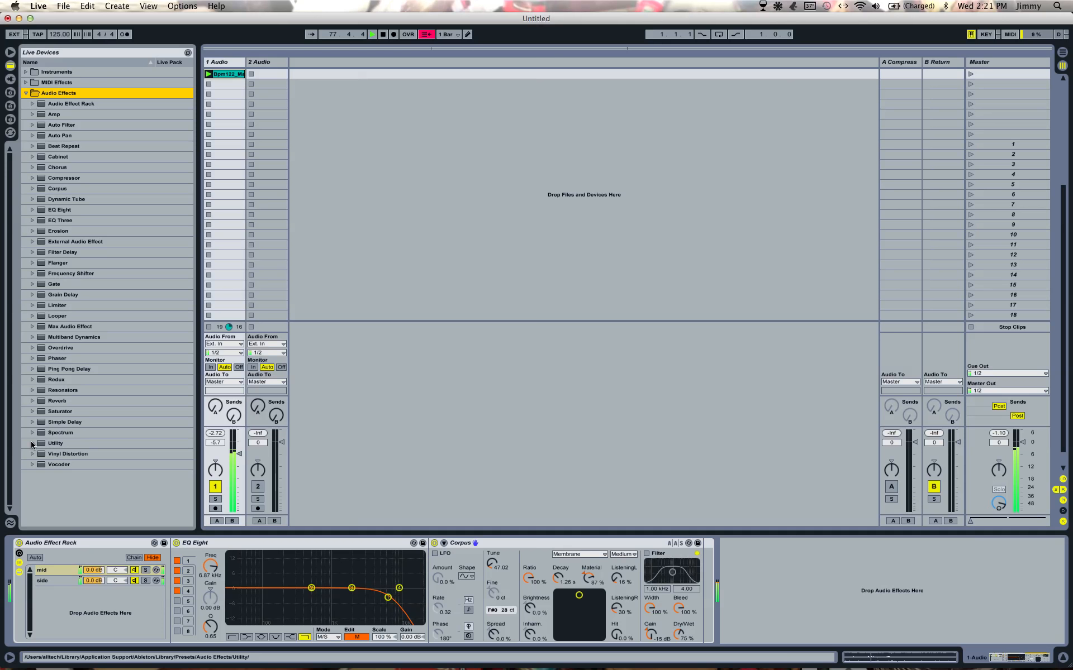
{"action": "left_click", "coordinate": [32, 434]}
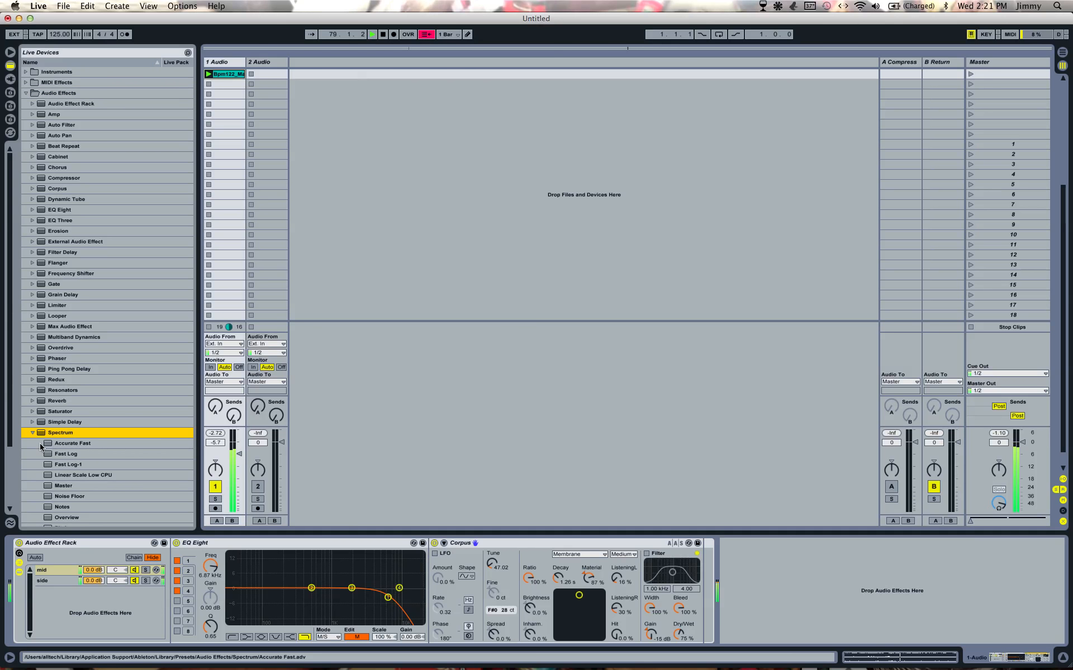
{"action": "left_click_drag", "start_coordinate": [46, 447], "coordinate": [737, 615]}
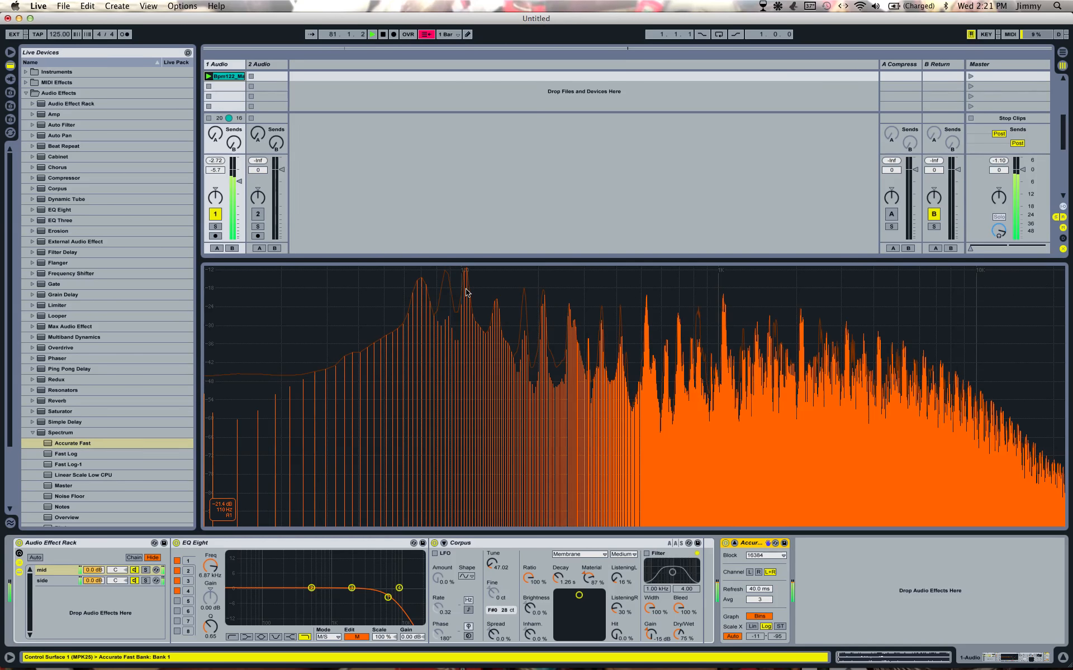
{"action": "left_click_drag", "start_coordinate": [458, 267], "coordinate": [445, 137]}
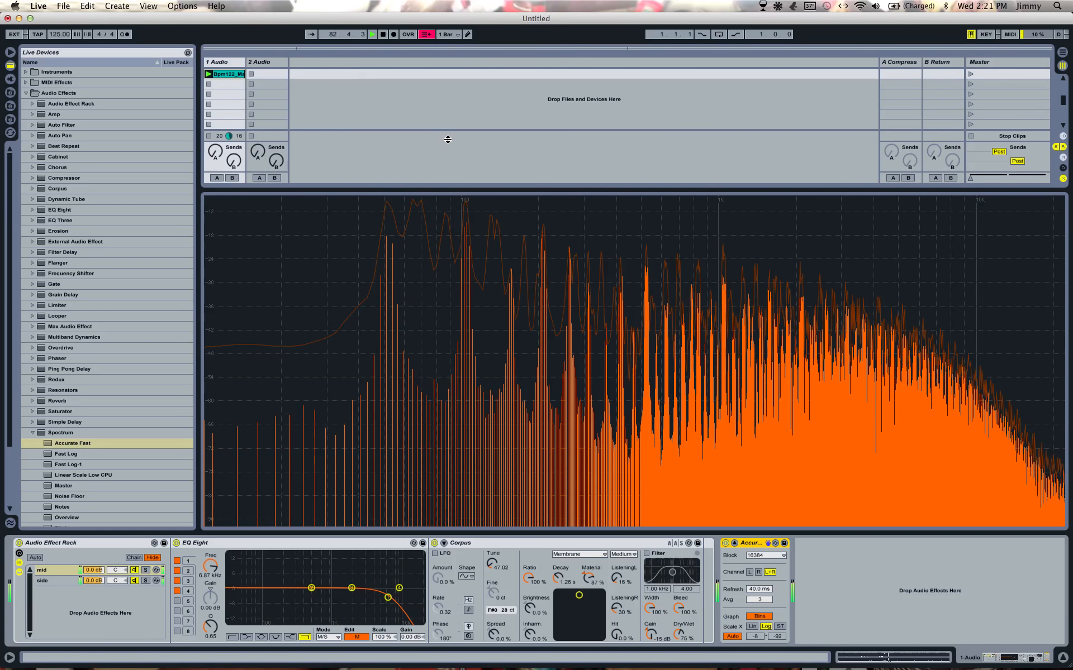
Compare the frequency spectrum with the Audio Effect Rack bypassed and enabled twice, leave the rack on and stop playback
{"action": "left_click", "coordinate": [19, 543]}
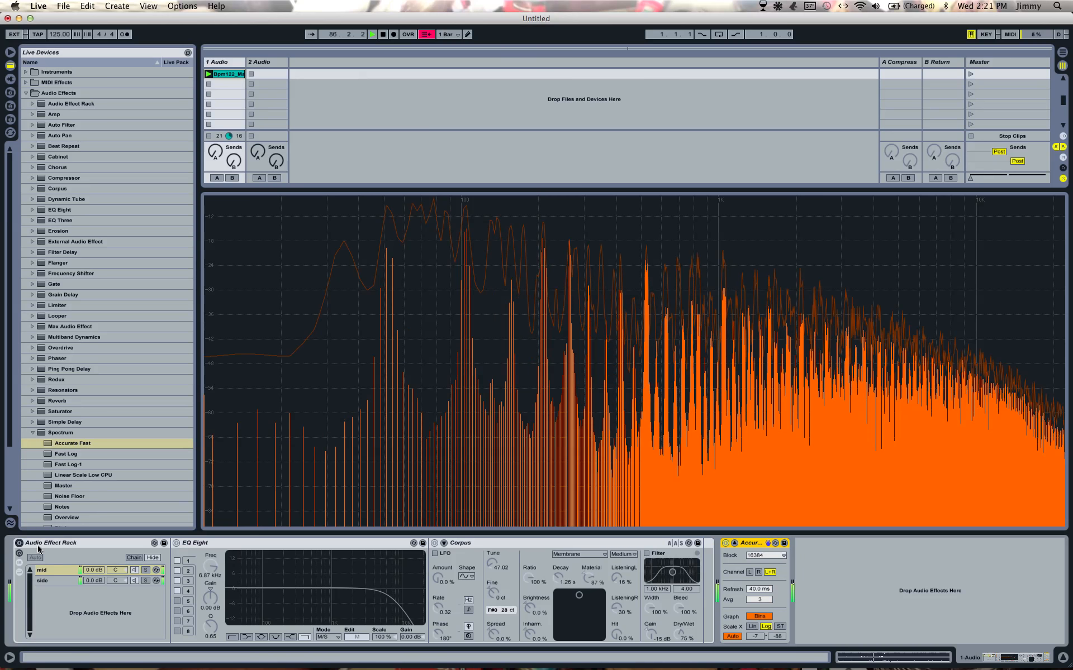
{"action": "left_click", "coordinate": [20, 543]}
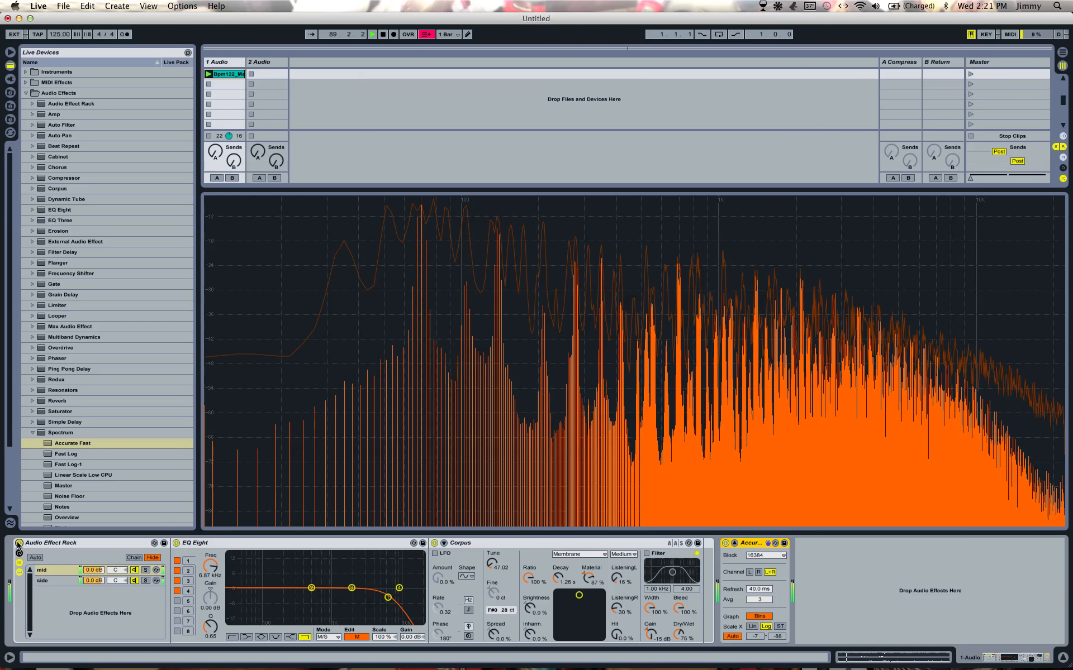
{"action": "left_click", "coordinate": [18, 543]}
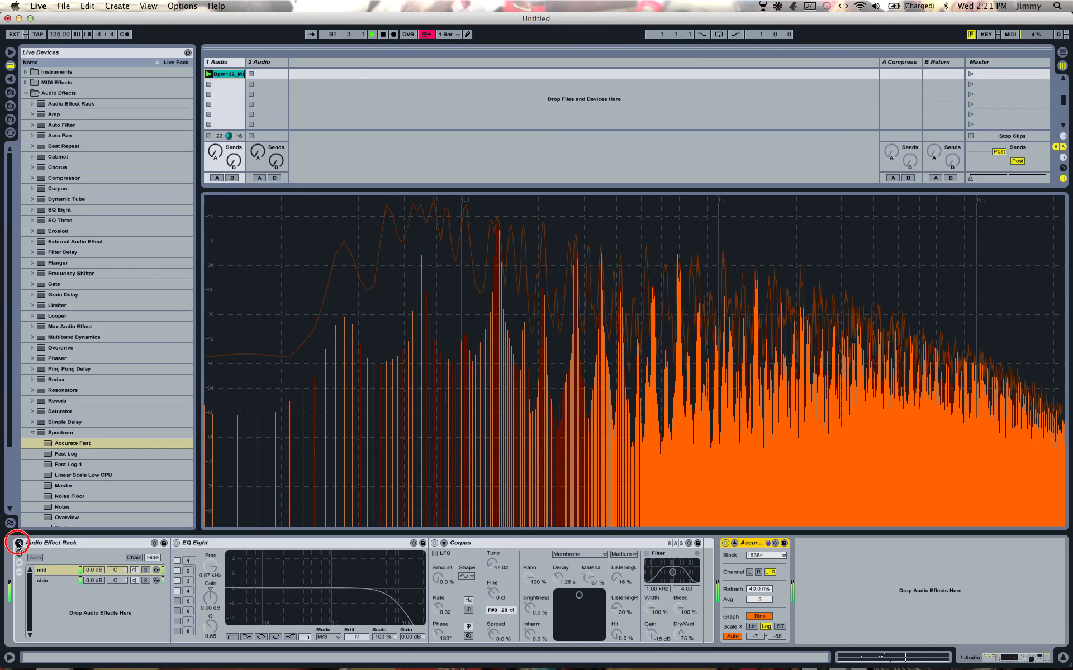
{"action": "left_click", "coordinate": [18, 543]}
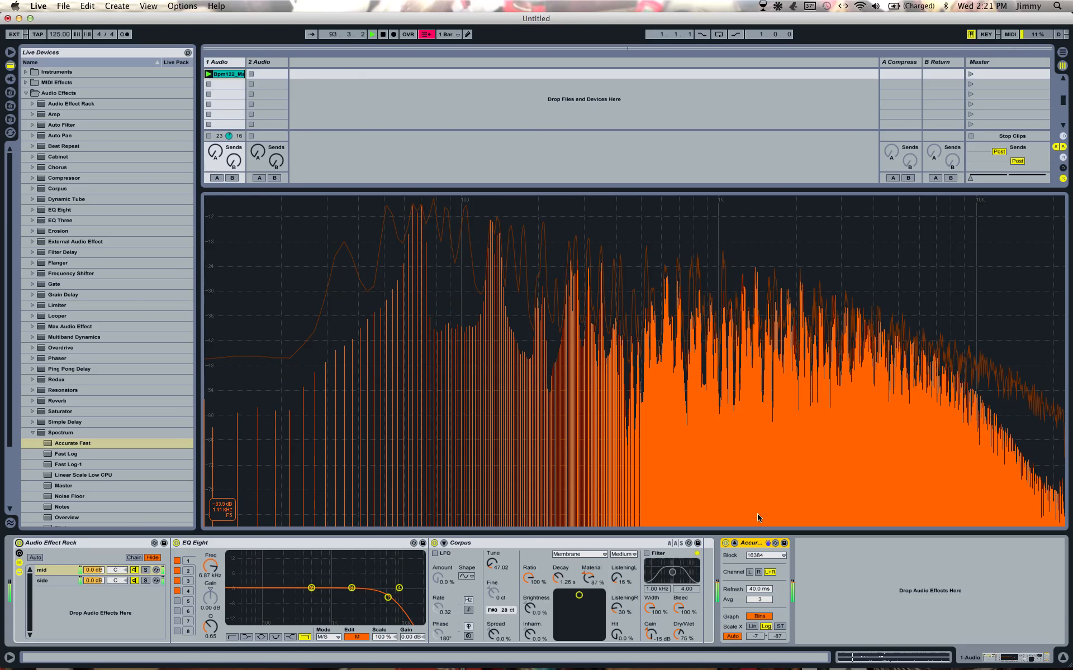
{"action": "key", "text": "space"}
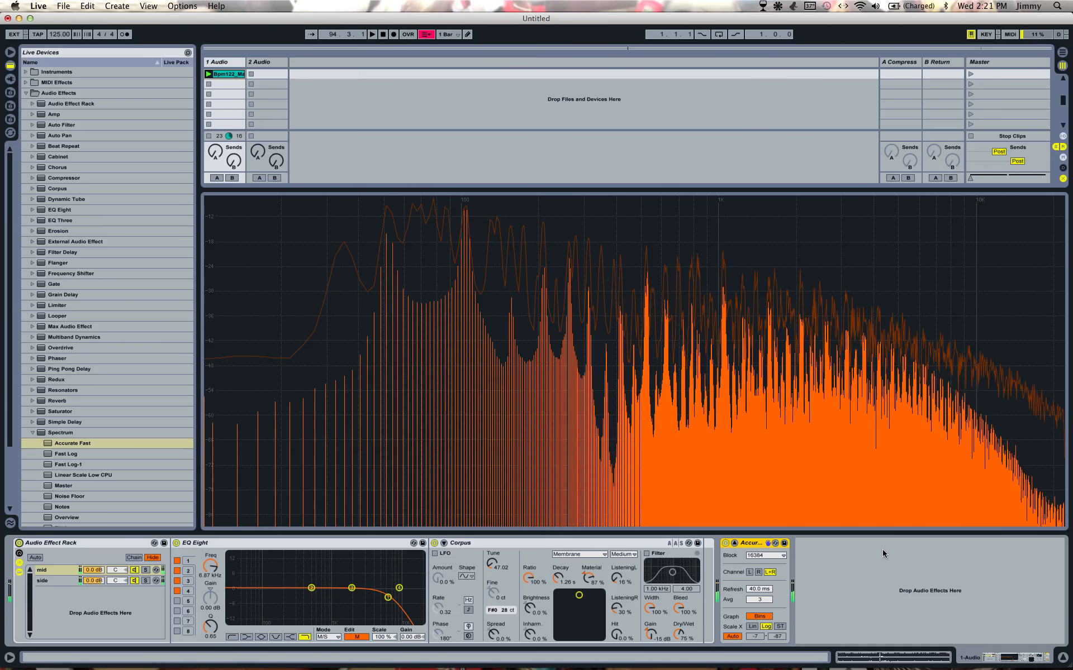